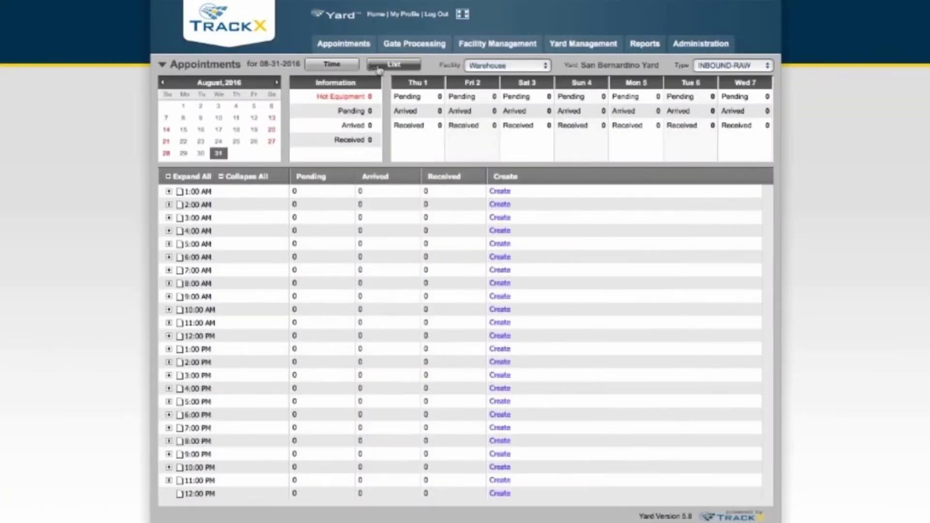
Show the 08-31-2016 appointments as hourly time slots
click(326, 67)
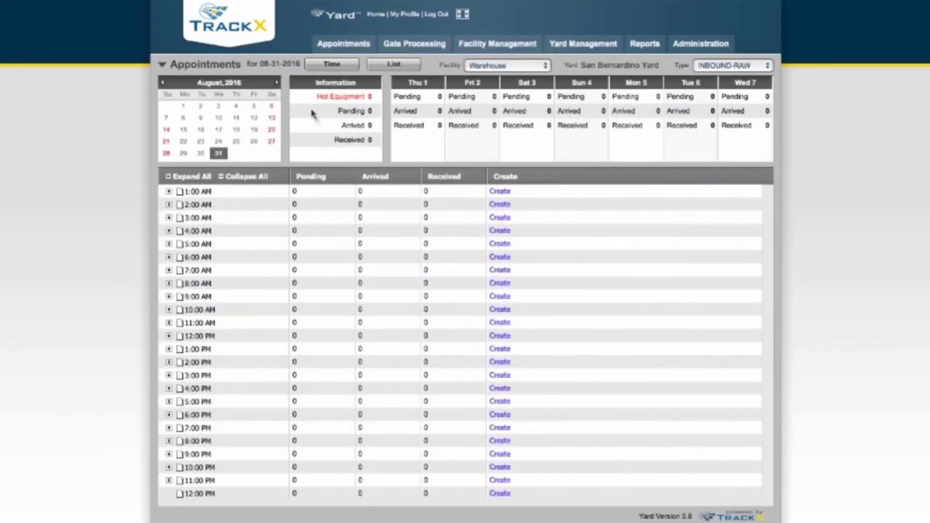
Go to Appointments > Maintenance for the 08-31-2016 appointments and arrivals & departures
click(355, 47)
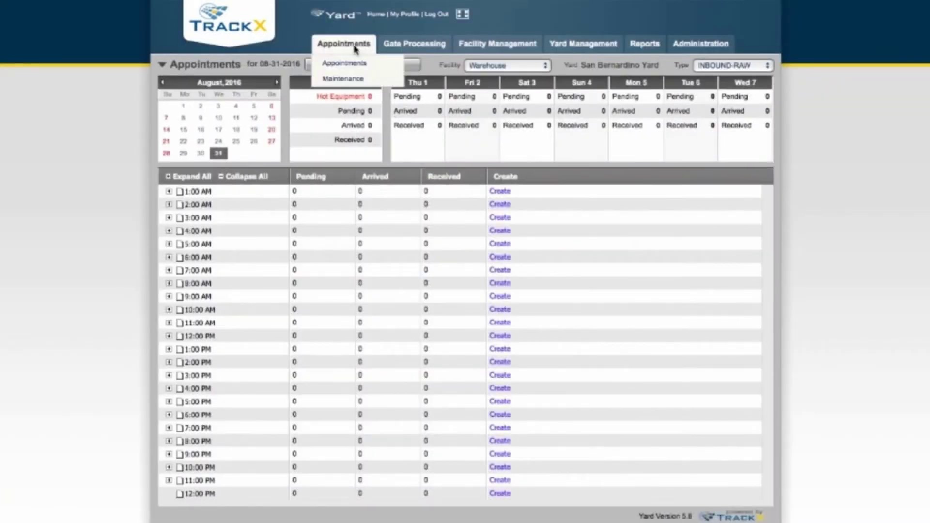
click(356, 80)
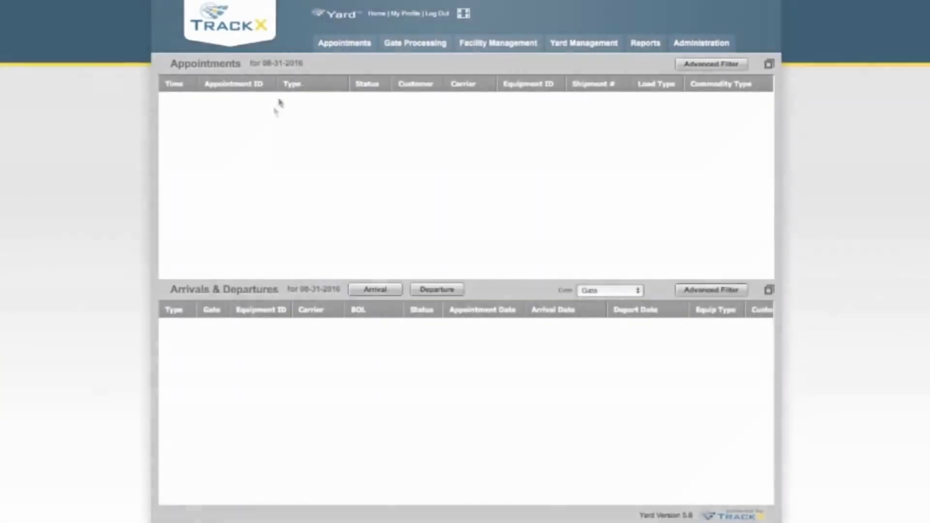
Start a gate arrival for a TRAILER with Equipment Status EMPTY
click(375, 290)
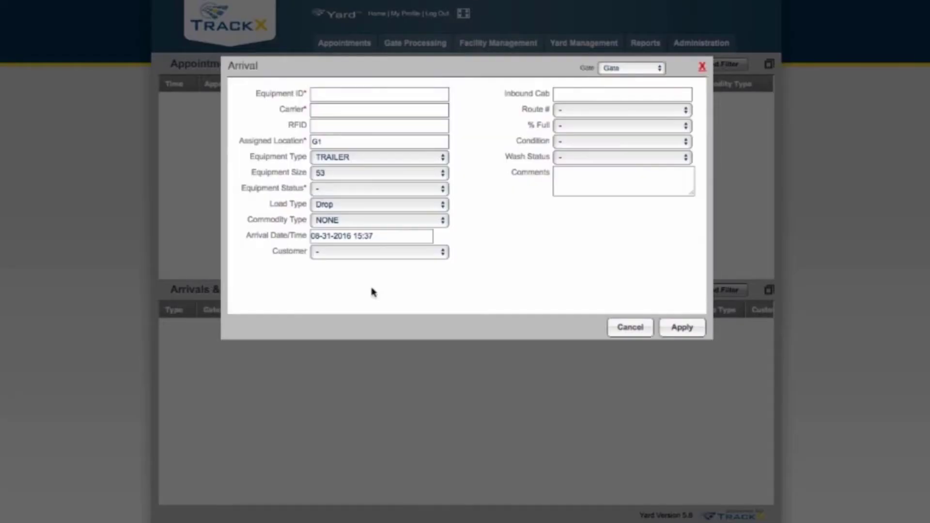
click(444, 159)
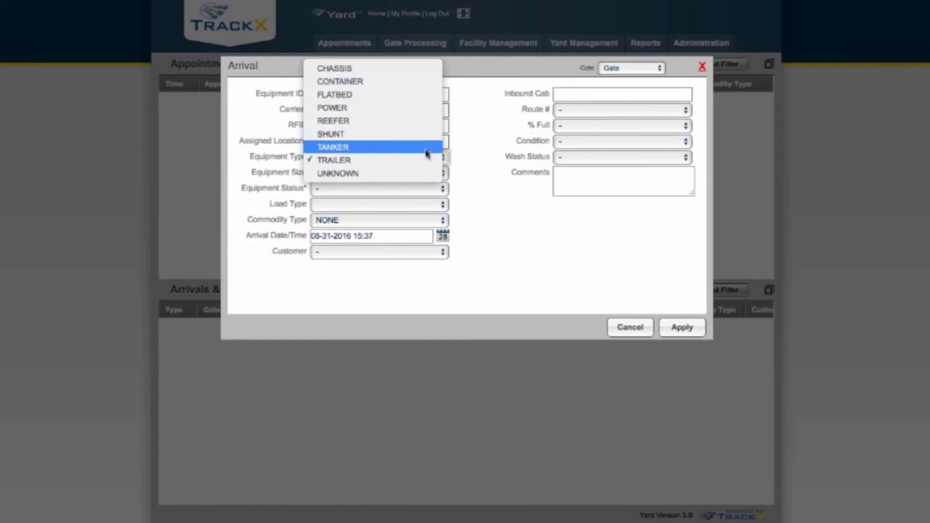
click(428, 160)
click(445, 190)
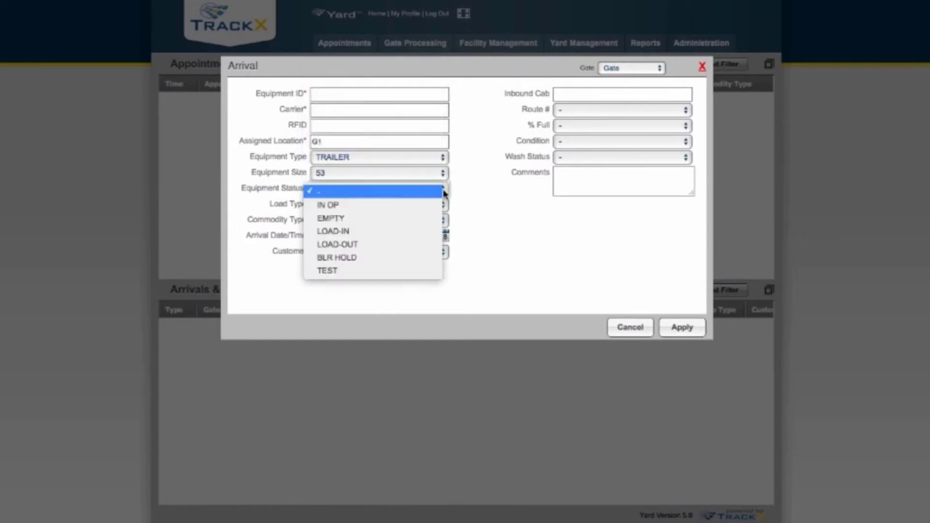
click(427, 218)
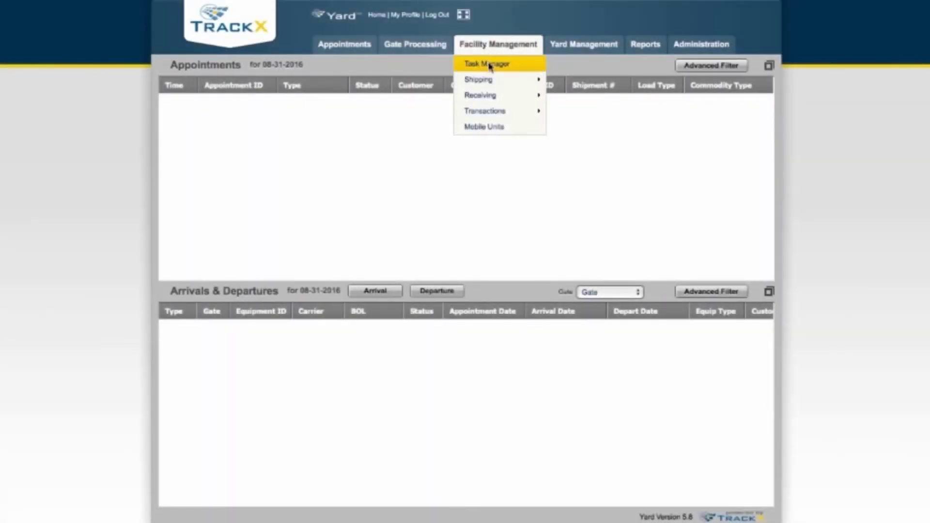
In Task Manager, draft a spot task sending 741741 [SWFT] to location 07, then cancel it
click(490, 68)
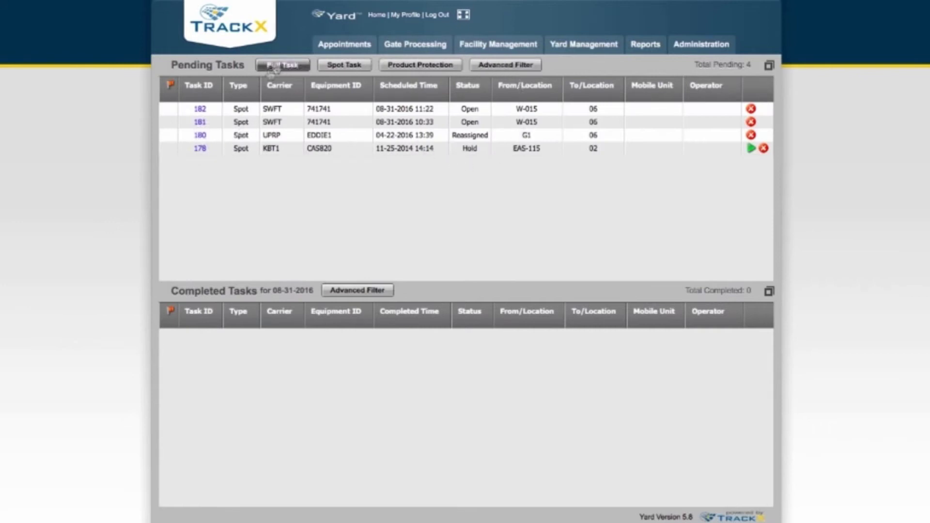
click(348, 66)
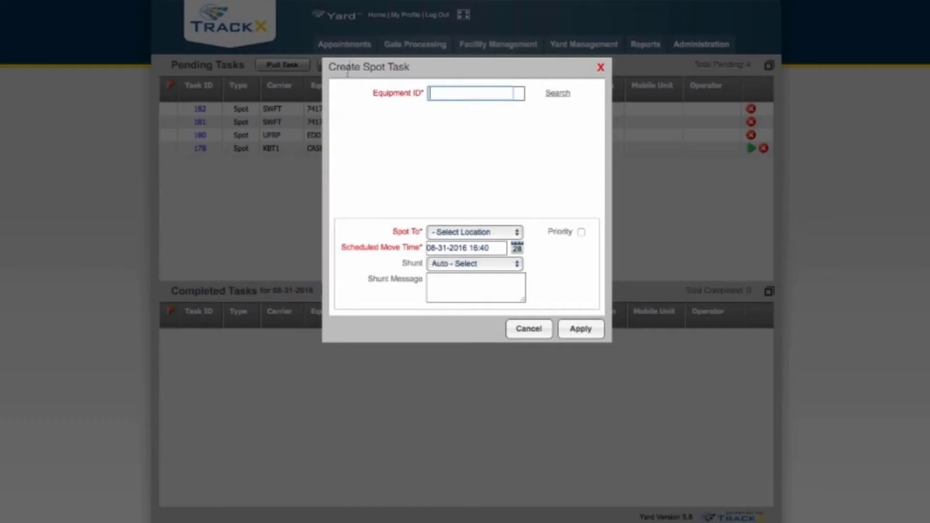
click(455, 95)
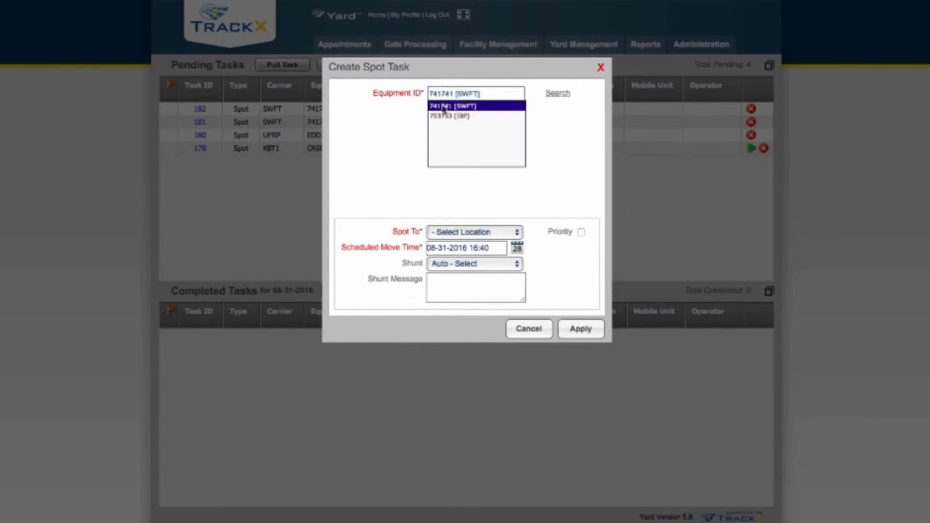
click(443, 107)
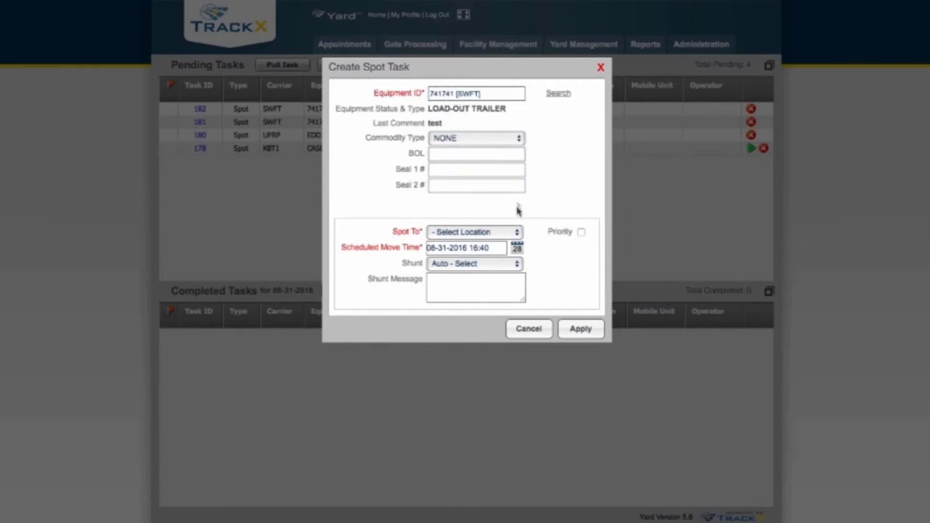
click(517, 230)
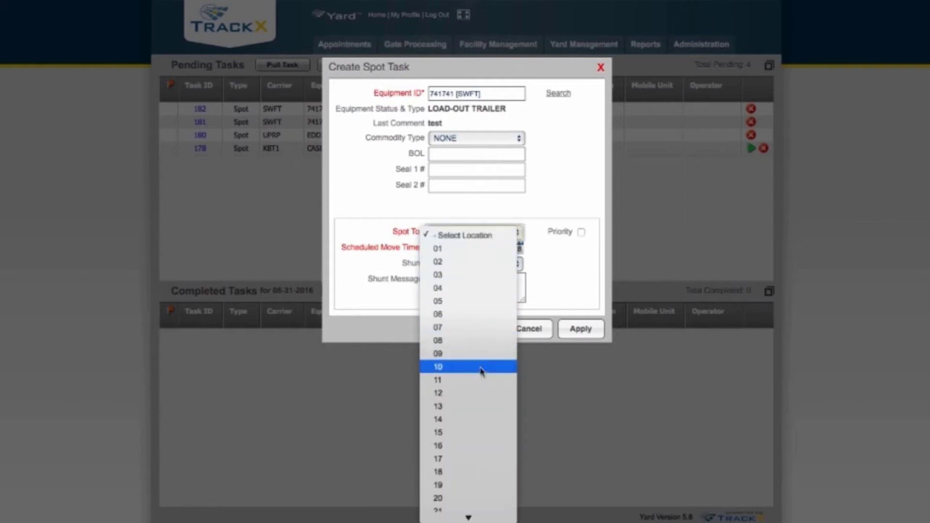
click(484, 327)
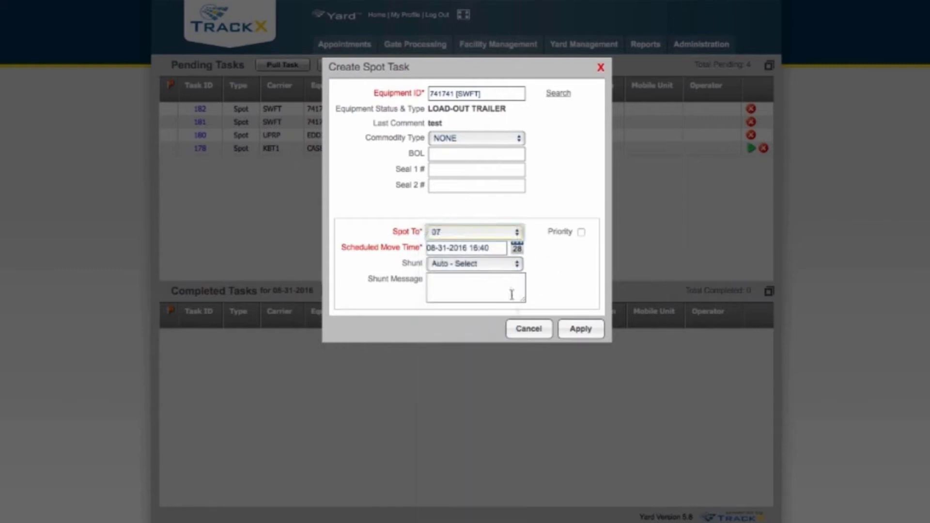
click(538, 330)
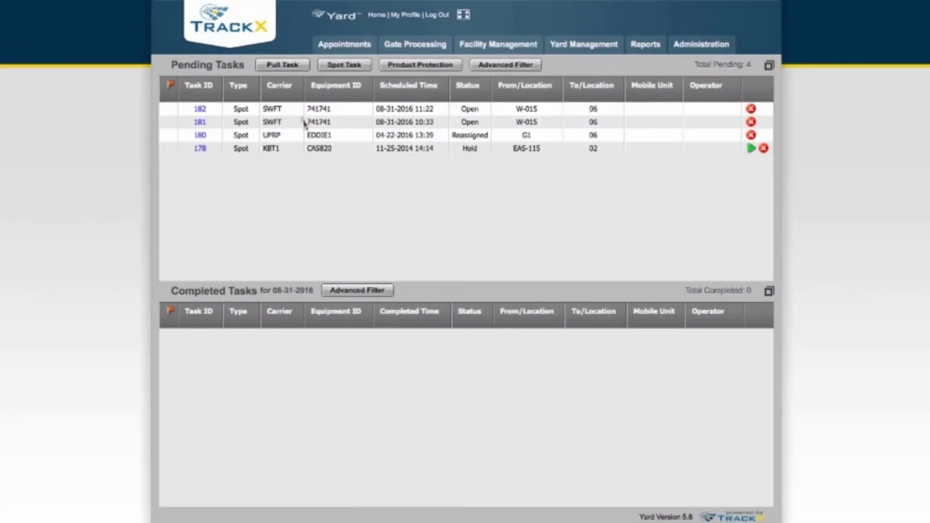
Open a new pull task and browse its Zone, Equipment Status, Commodity and Shunt/Driver choices, keeping defaults
click(292, 67)
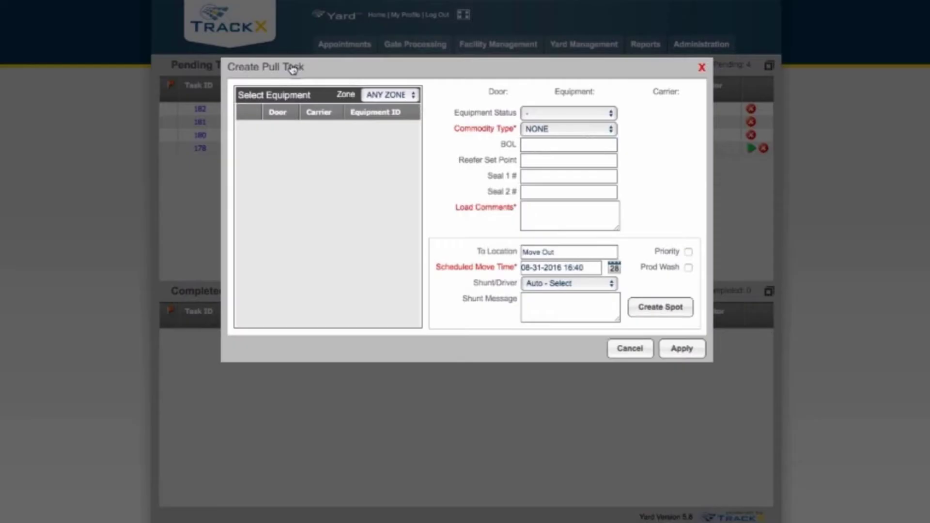
click(406, 96)
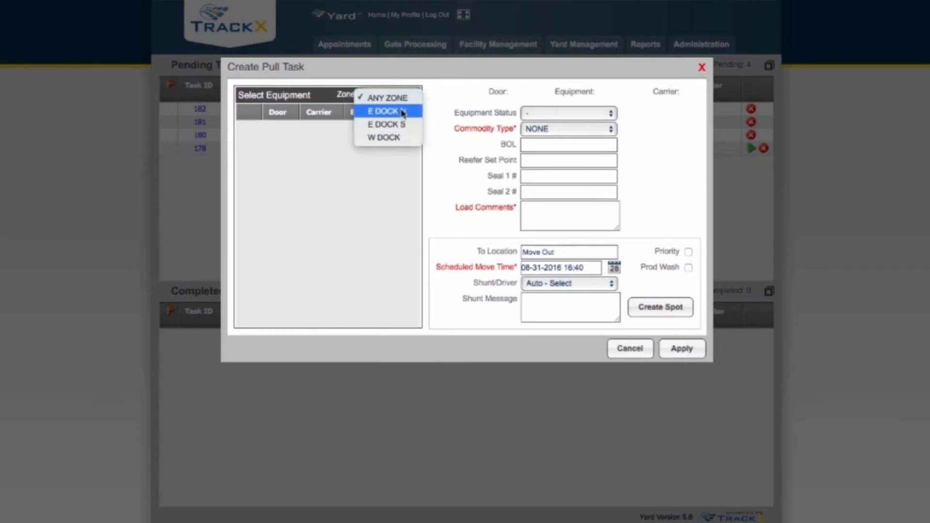
click(400, 96)
click(615, 114)
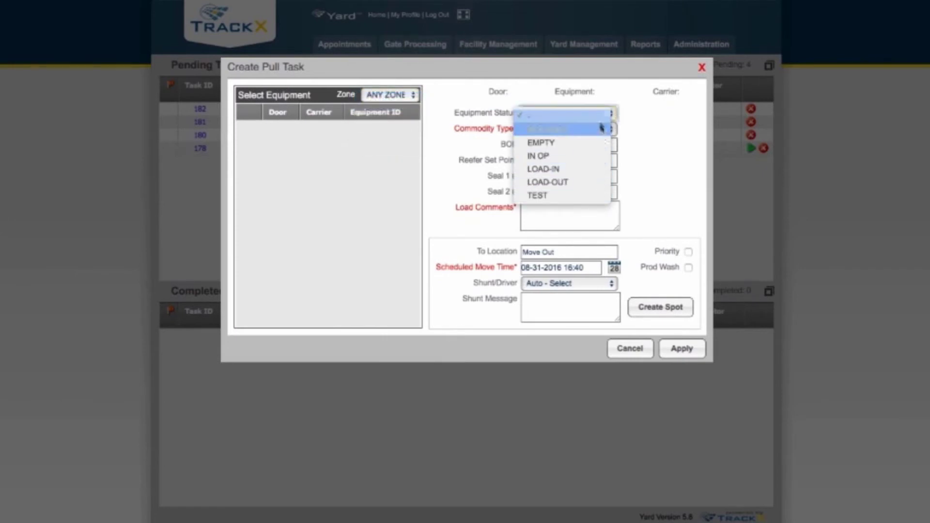
click(602, 116)
click(613, 131)
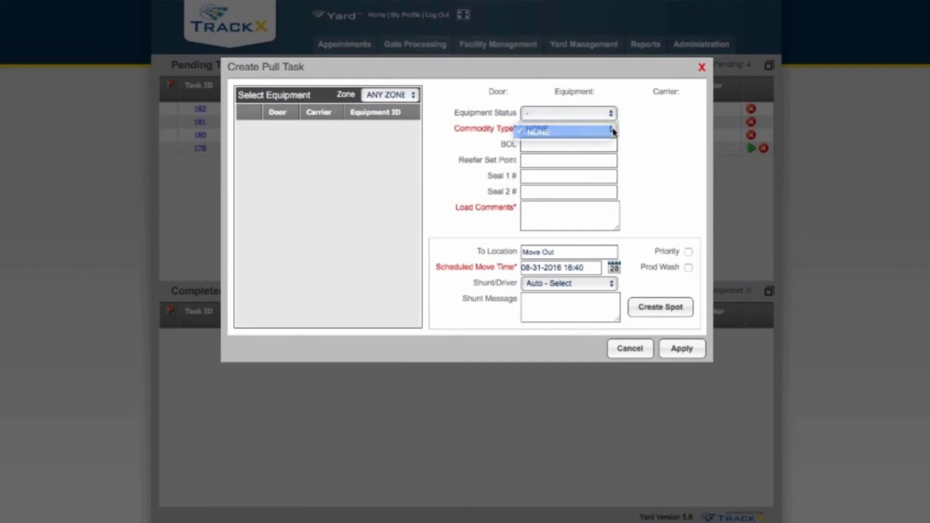
click(613, 132)
click(612, 285)
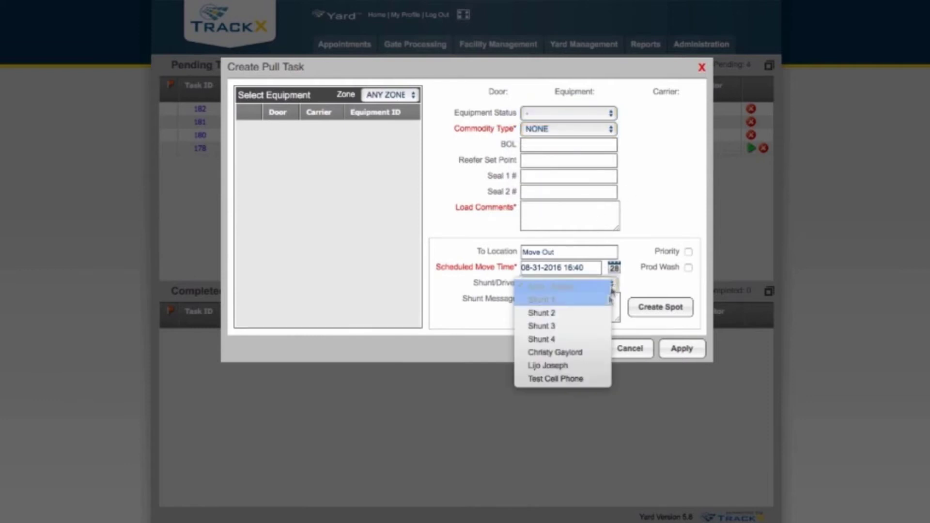
click(636, 287)
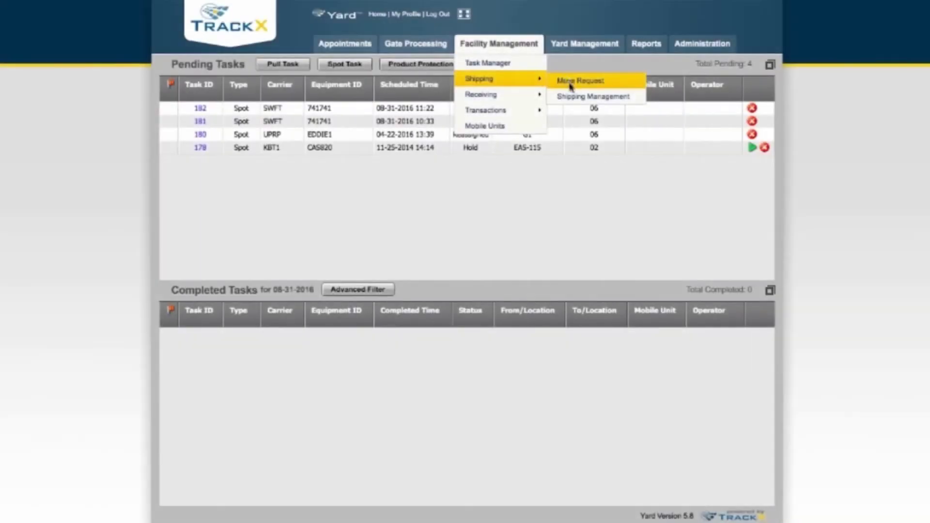
click(571, 97)
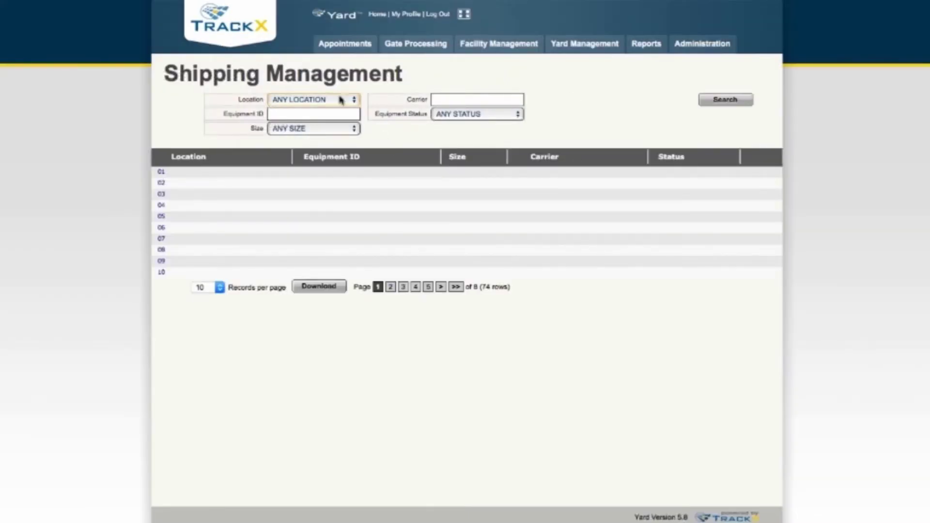
click(356, 100)
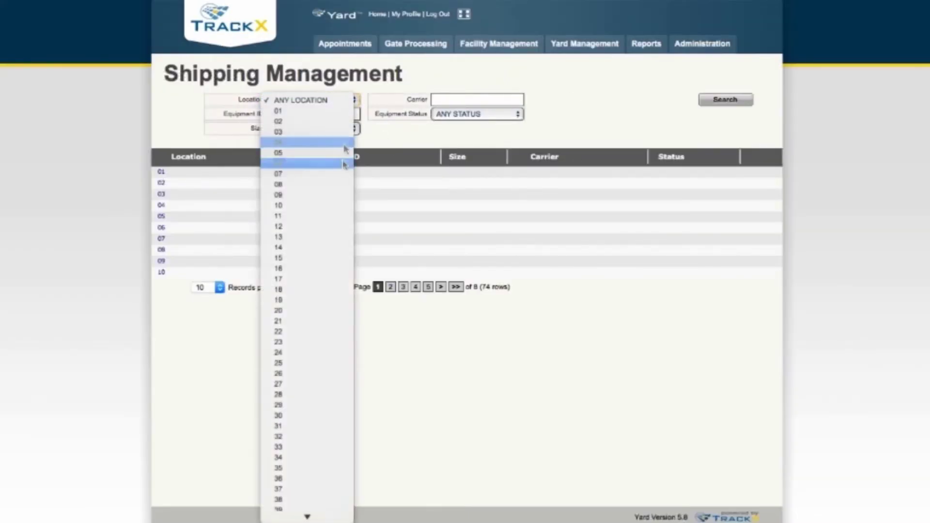
click(388, 134)
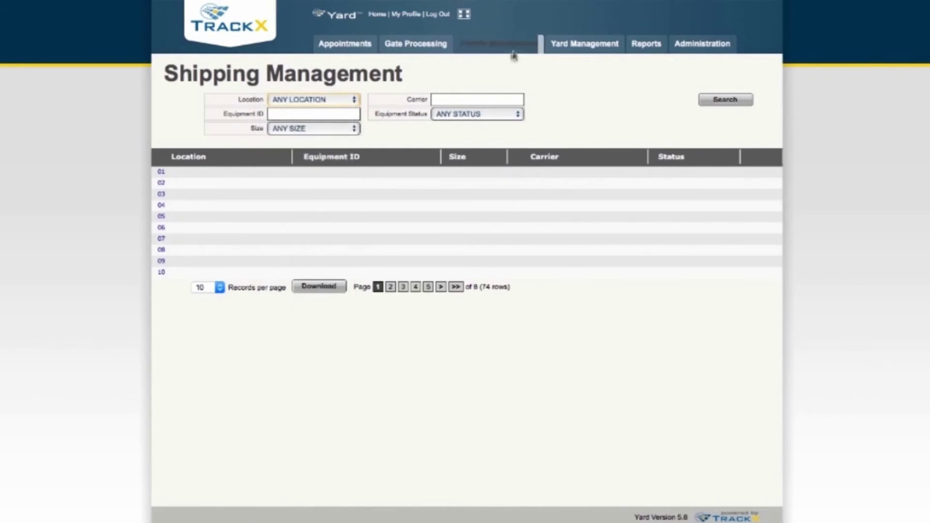
click(557, 44)
Browse the Equipment Type, Status, Commodity and Process Status filters, keeping each at its default
click(515, 100)
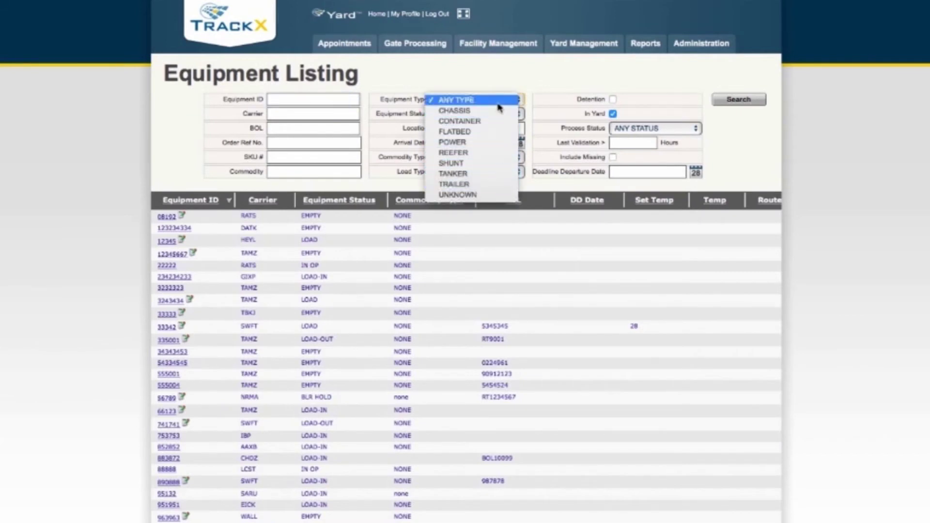
click(499, 104)
click(518, 116)
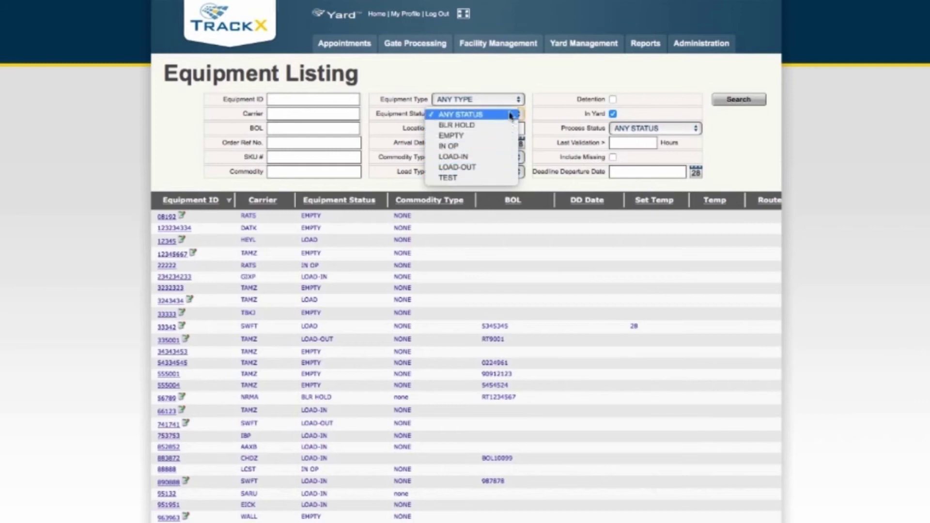
click(490, 114)
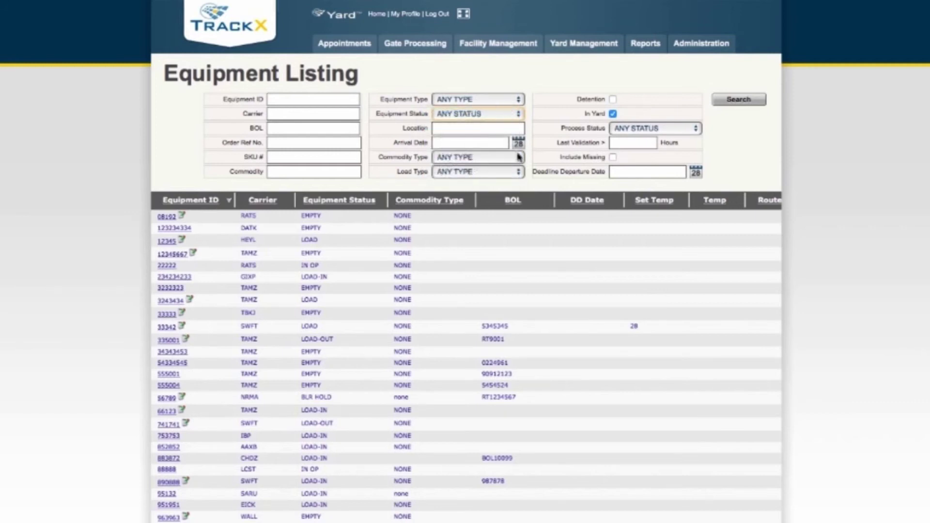
click(518, 157)
click(692, 131)
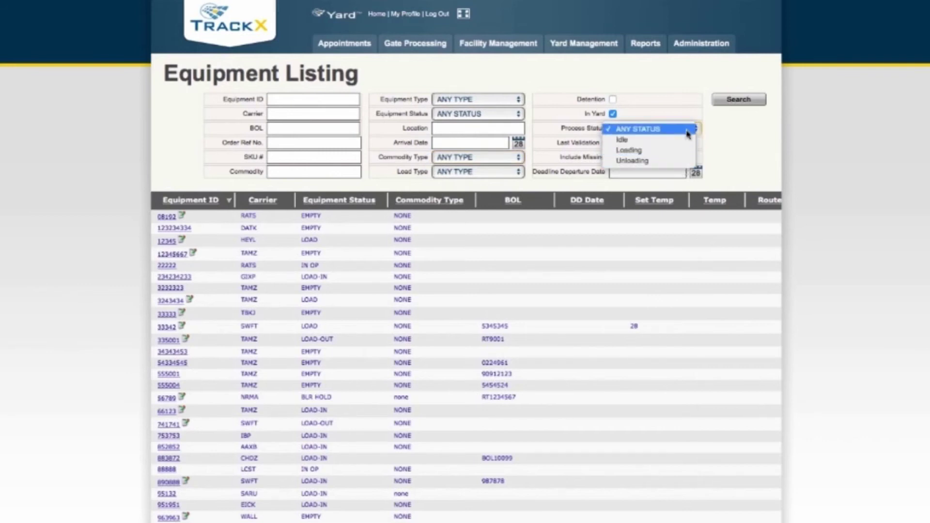
click(687, 130)
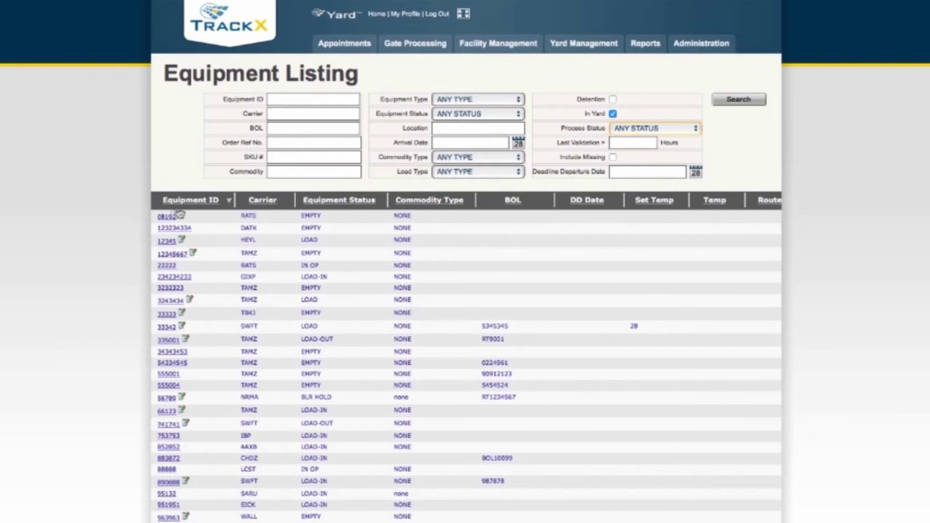
Open equipment 08192's detail record and show its event history
click(166, 219)
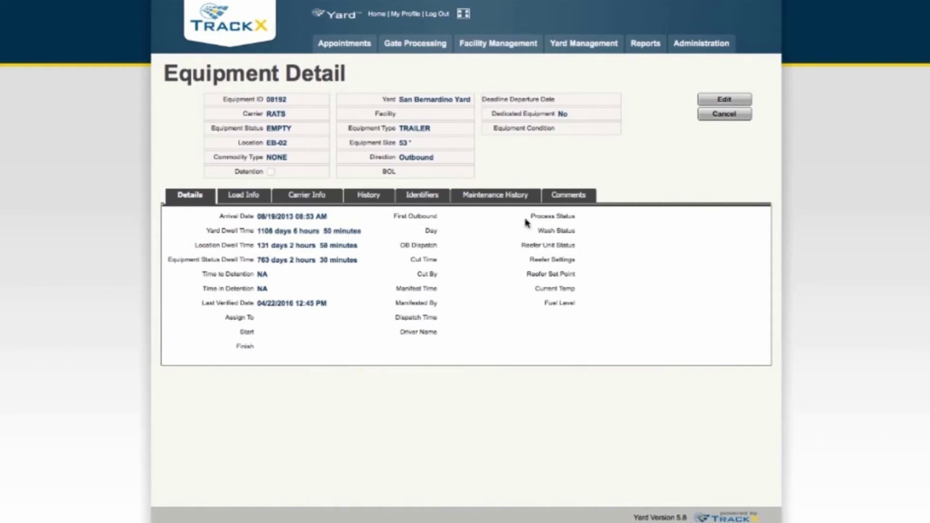
click(373, 200)
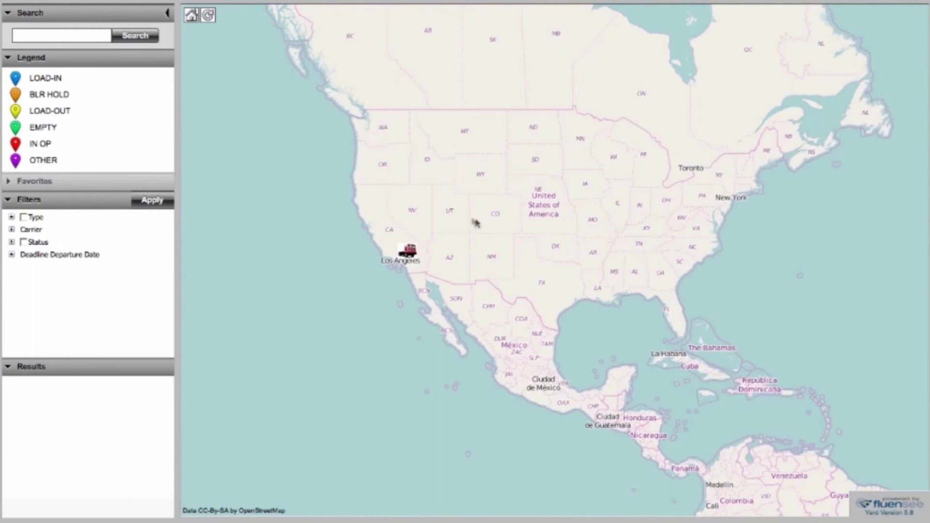
Zoom into the Los Angeles yard, filter assets by type and status, and inspect SHUNT2 and 66123
click(410, 250)
click(410, 251)
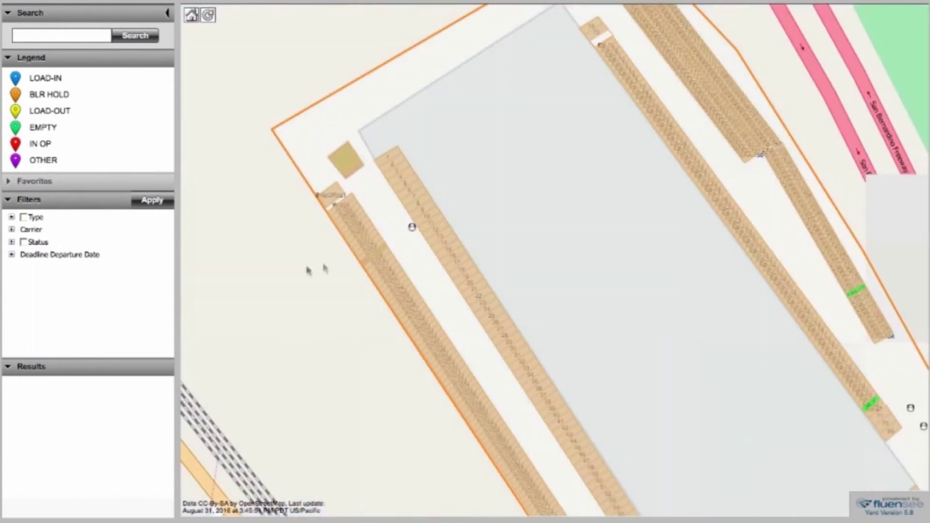
click(23, 241)
click(147, 204)
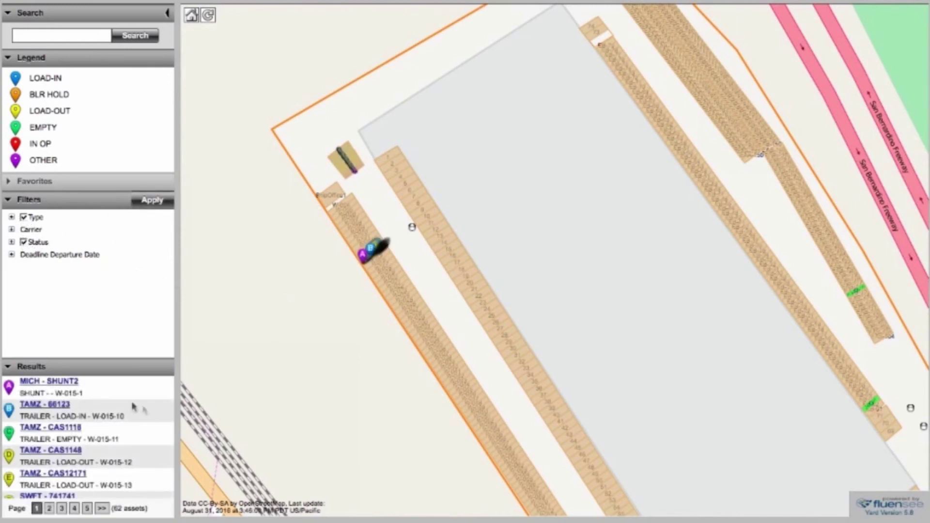
click(65, 385)
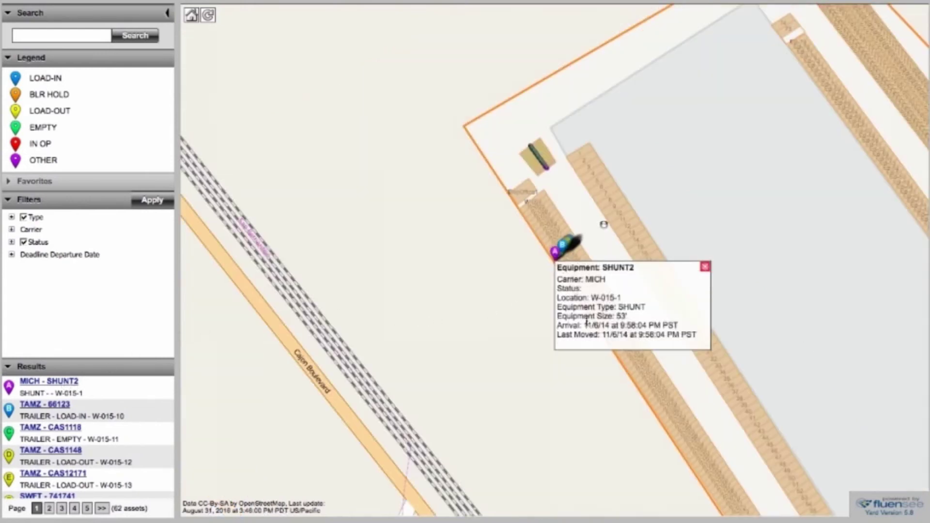
click(54, 408)
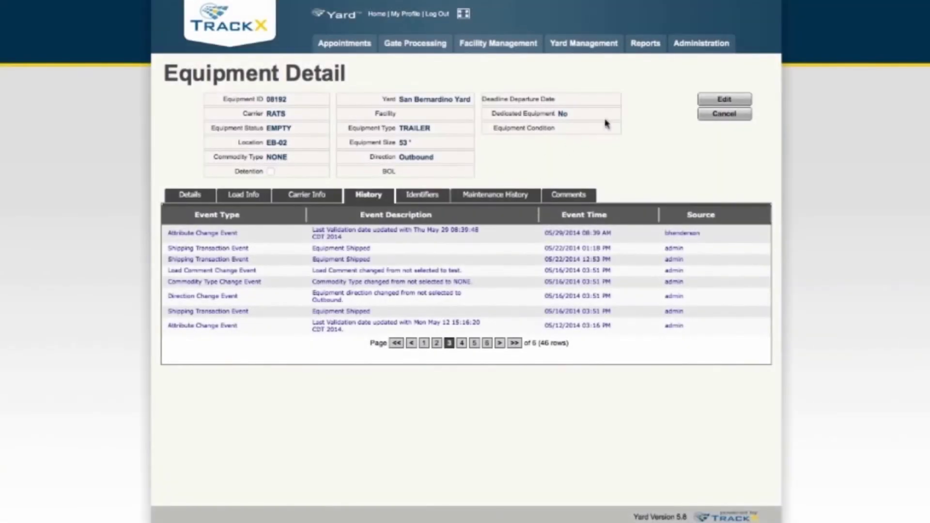
Open Administration > Alert Conditions and open Dwell Time + 5 Days for editing
click(697, 44)
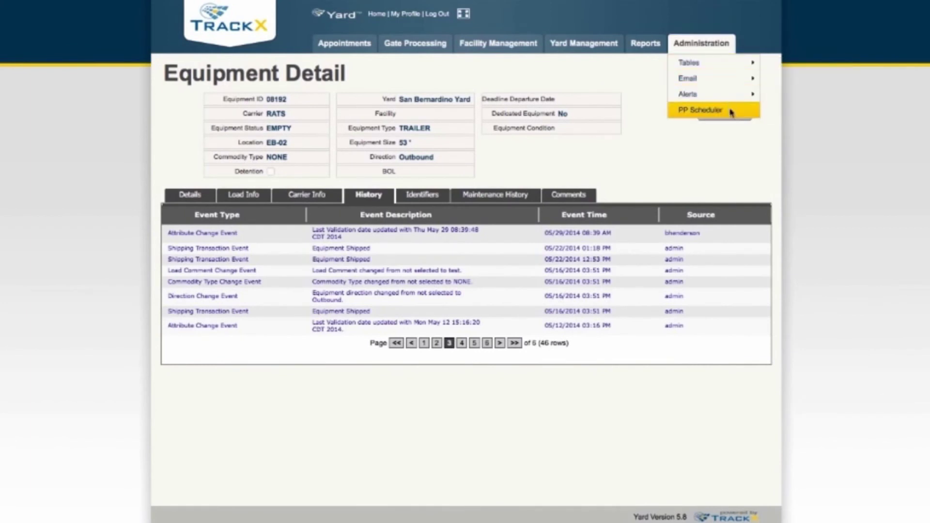
mouse_move(712, 94)
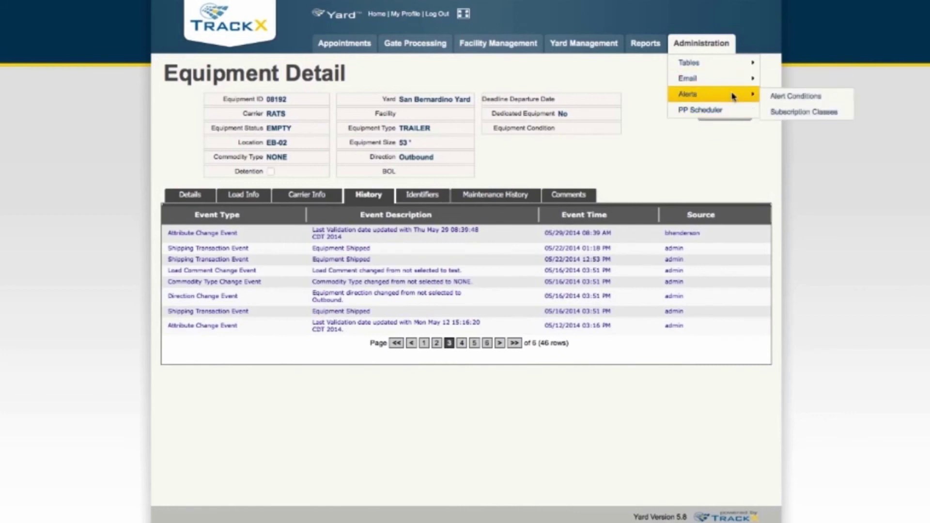
click(797, 96)
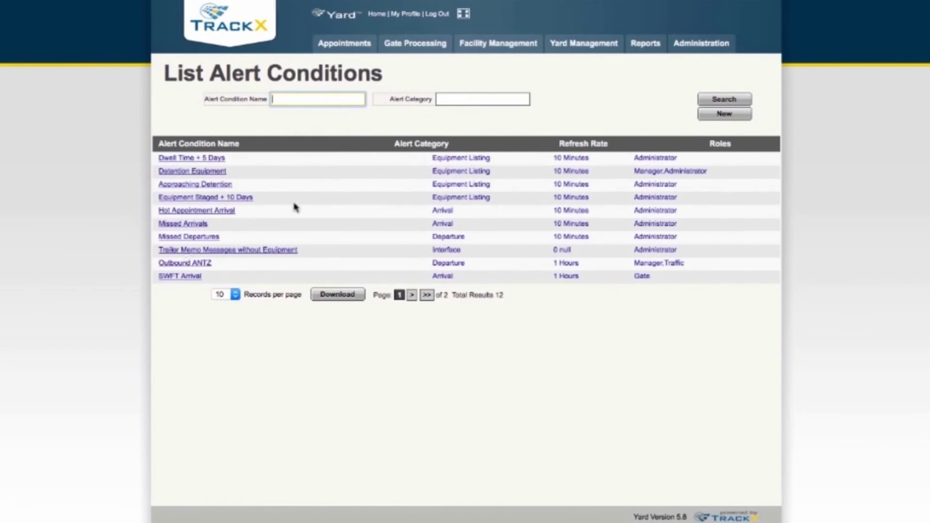
click(203, 159)
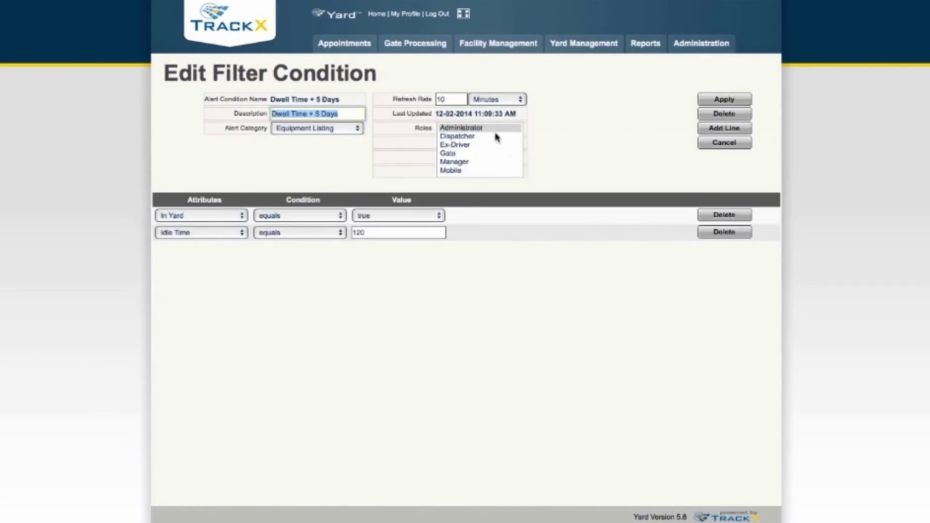
Add a new rule line that checks Equipment Status with the value EMPTY
click(720, 131)
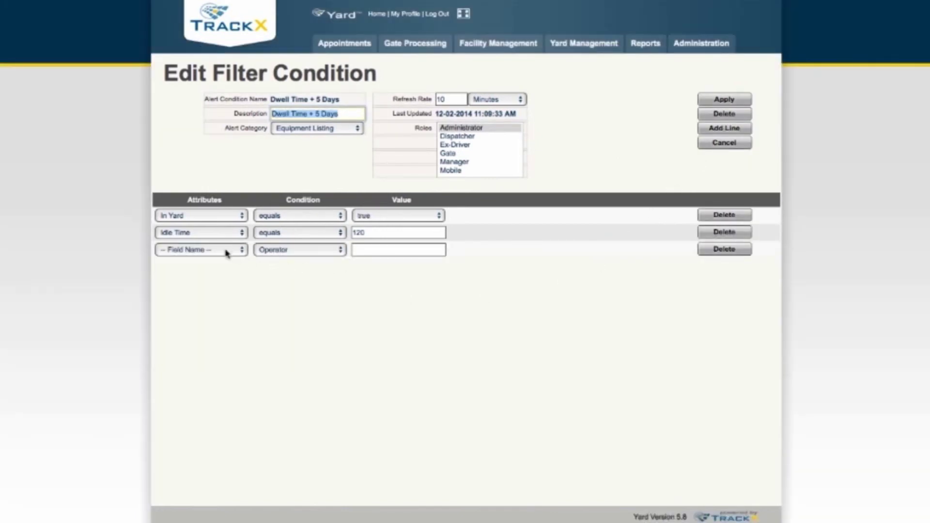
click(225, 253)
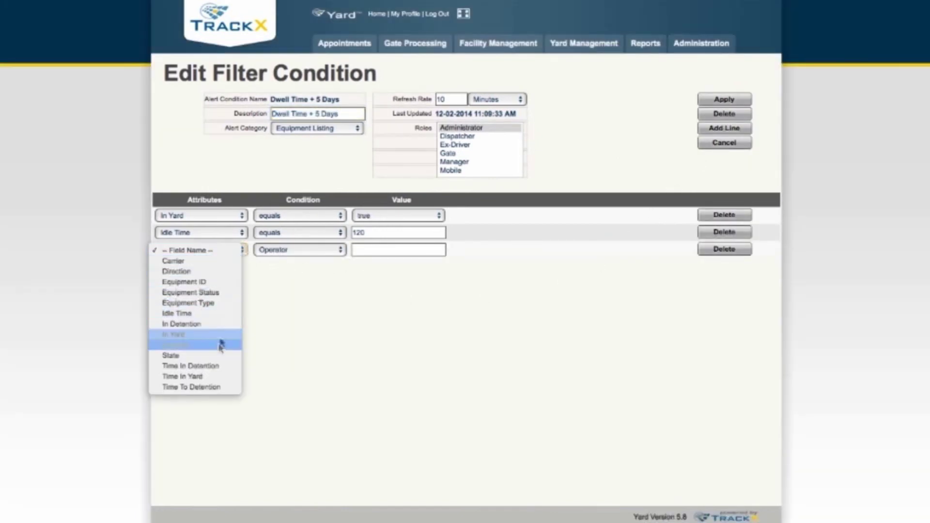
click(217, 295)
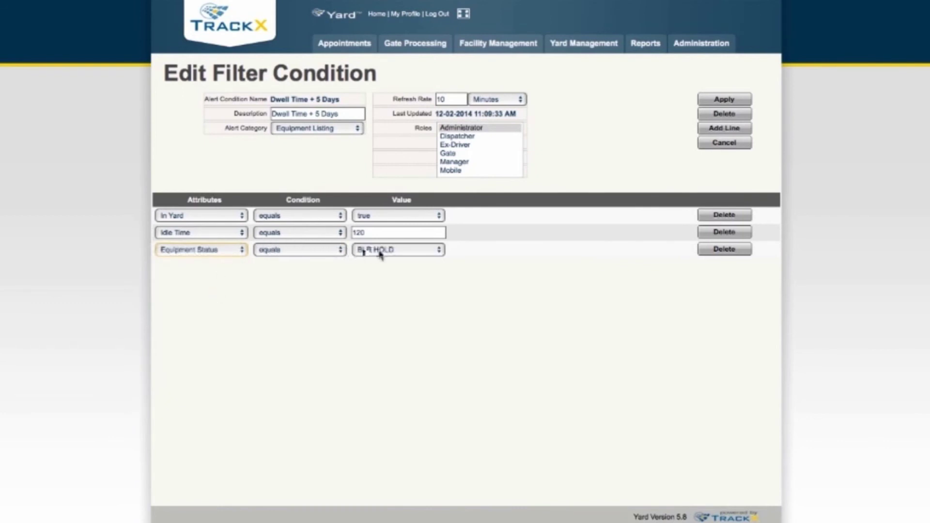
click(428, 253)
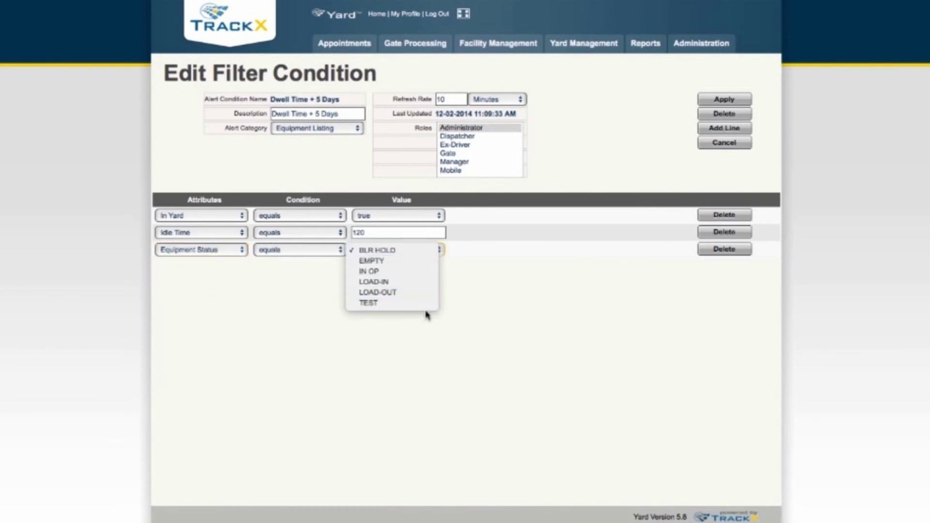
click(425, 262)
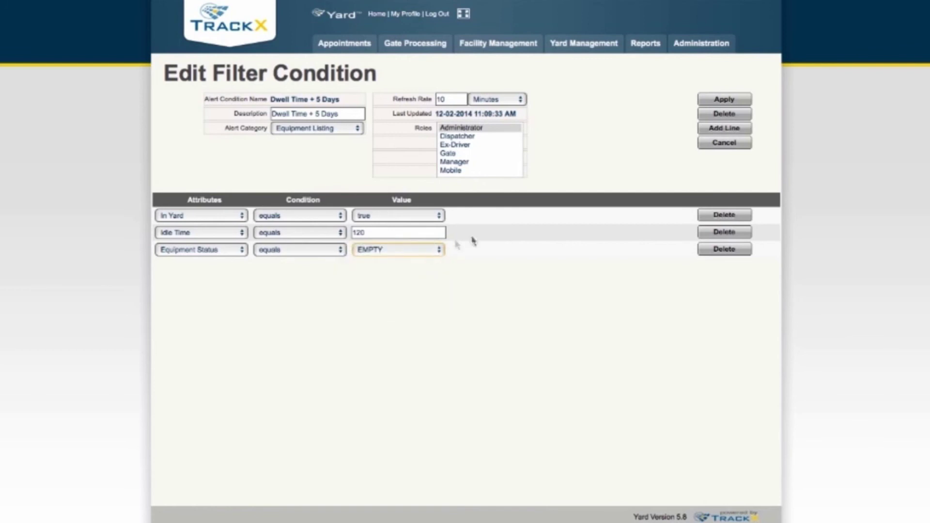